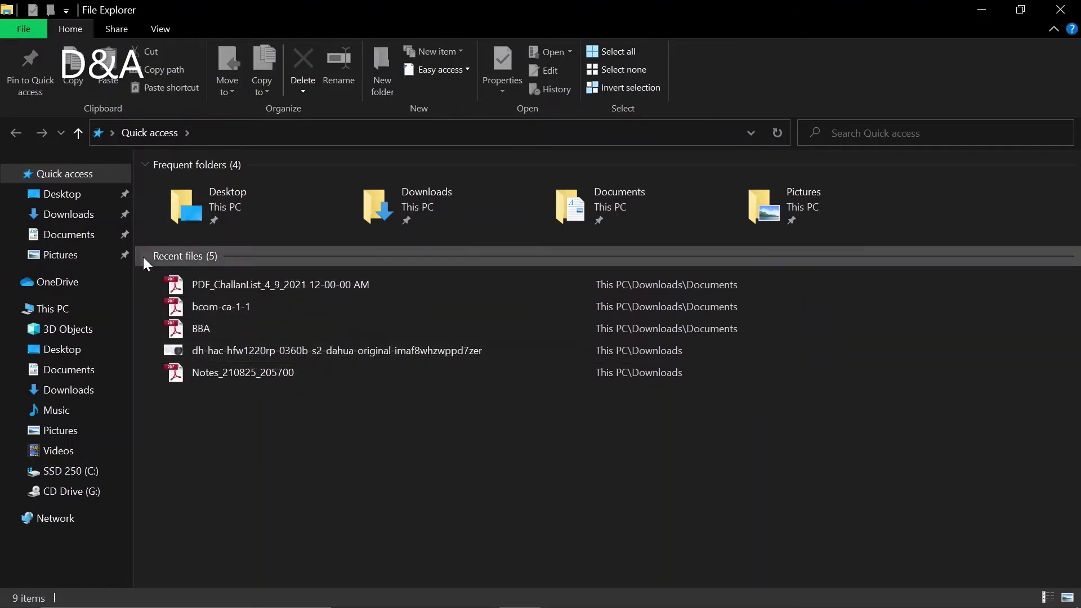
# Open the folder options from Quick access and clear the File Explorer history
pyautogui.rightClick(65, 180)
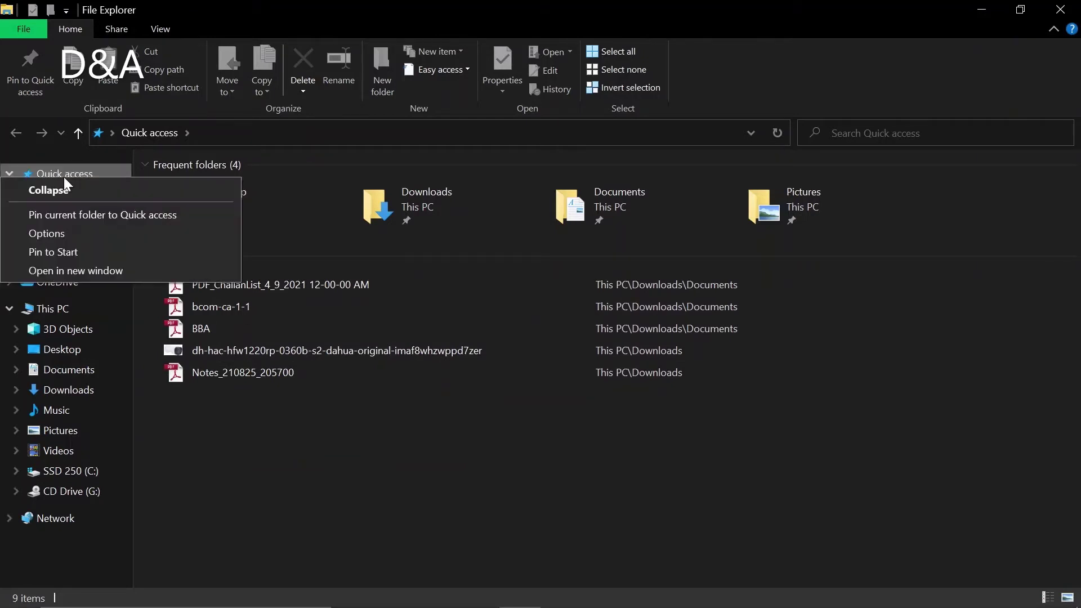
pyautogui.click(63, 235)
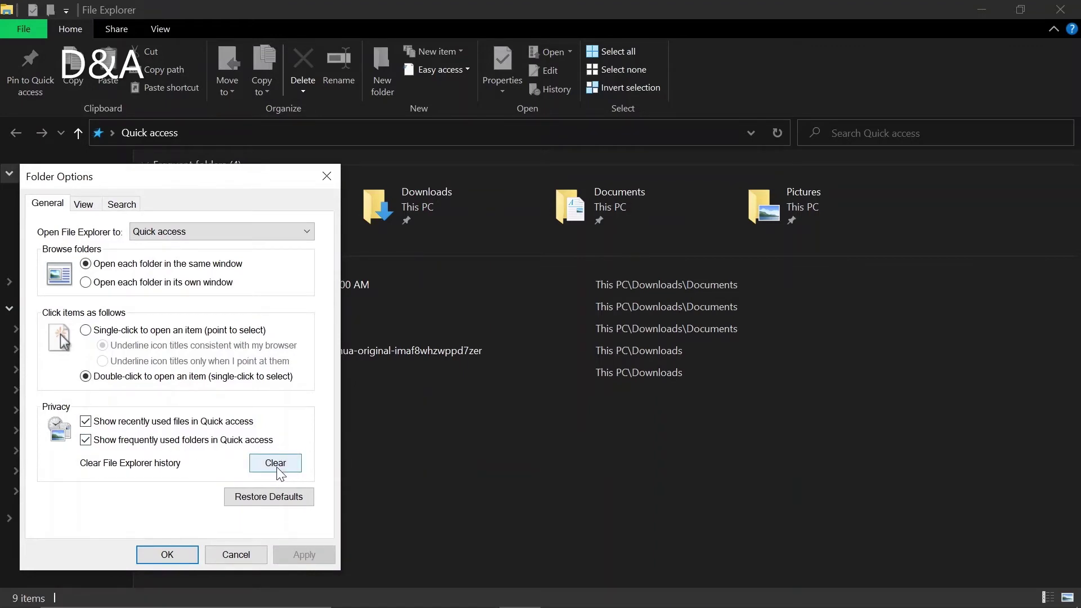
pyautogui.moveTo(167, 180); pyautogui.dragTo(792, 80)
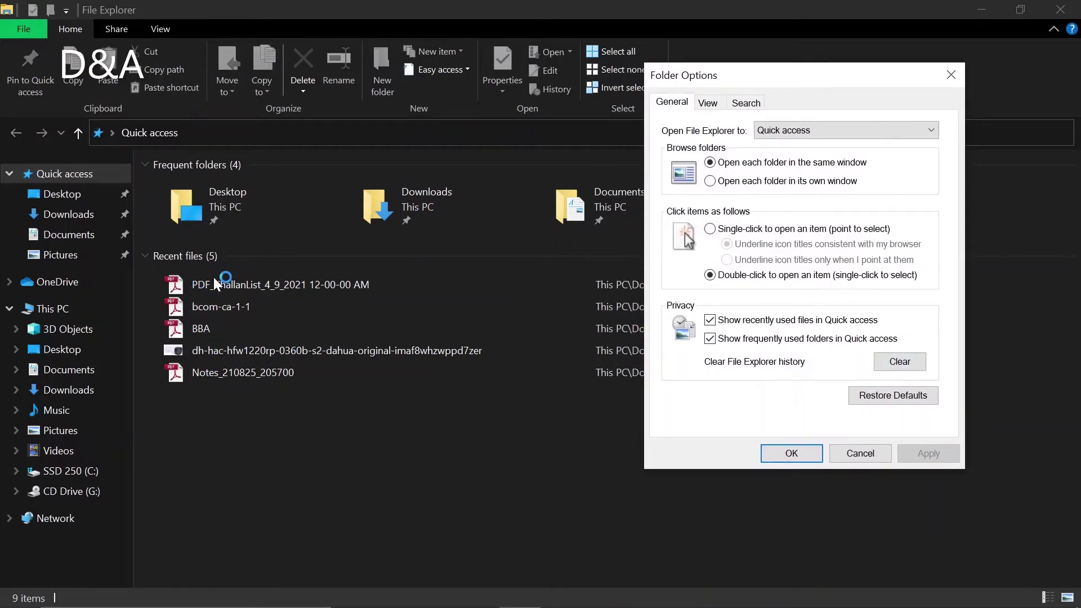
pyautogui.click(908, 362)
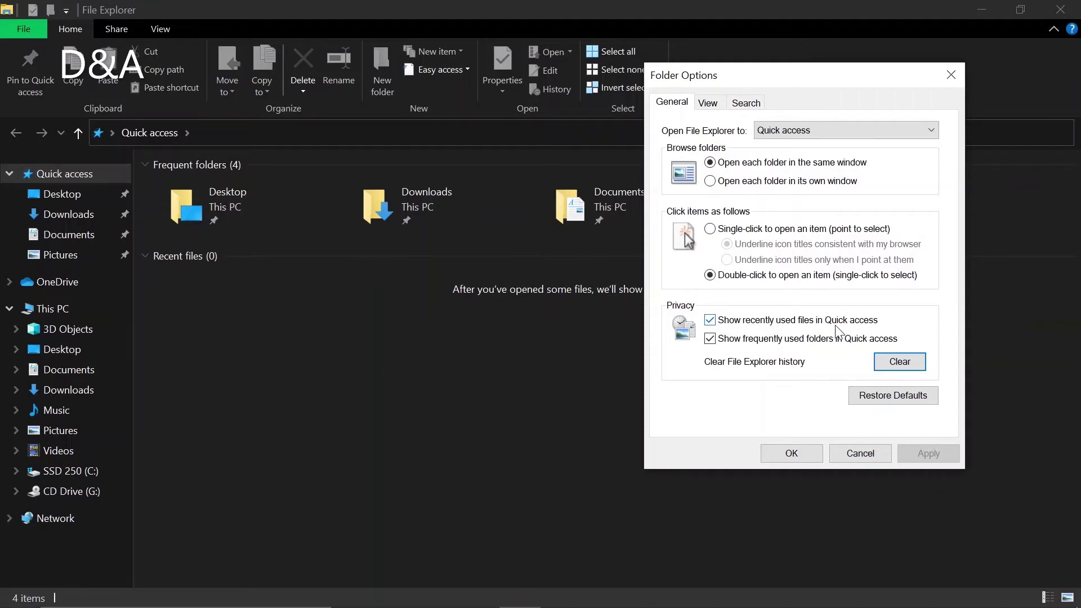
# Turn off showing recently used files and frequently used folders in Quick access, apply the settings, and close File Explorer
pyautogui.click(711, 321)
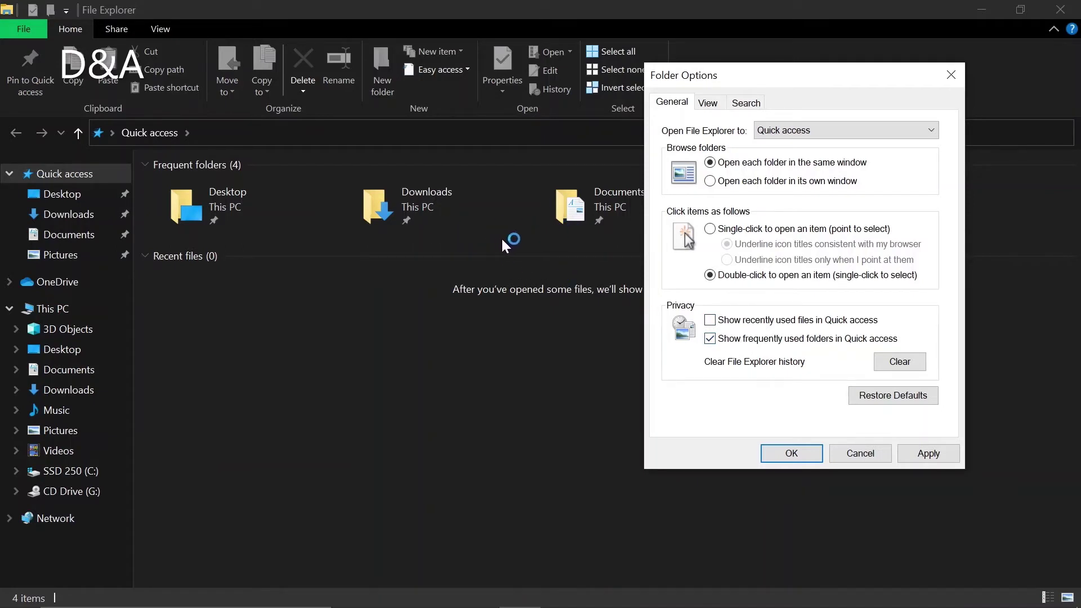
pyautogui.click(711, 339)
pyautogui.click(930, 455)
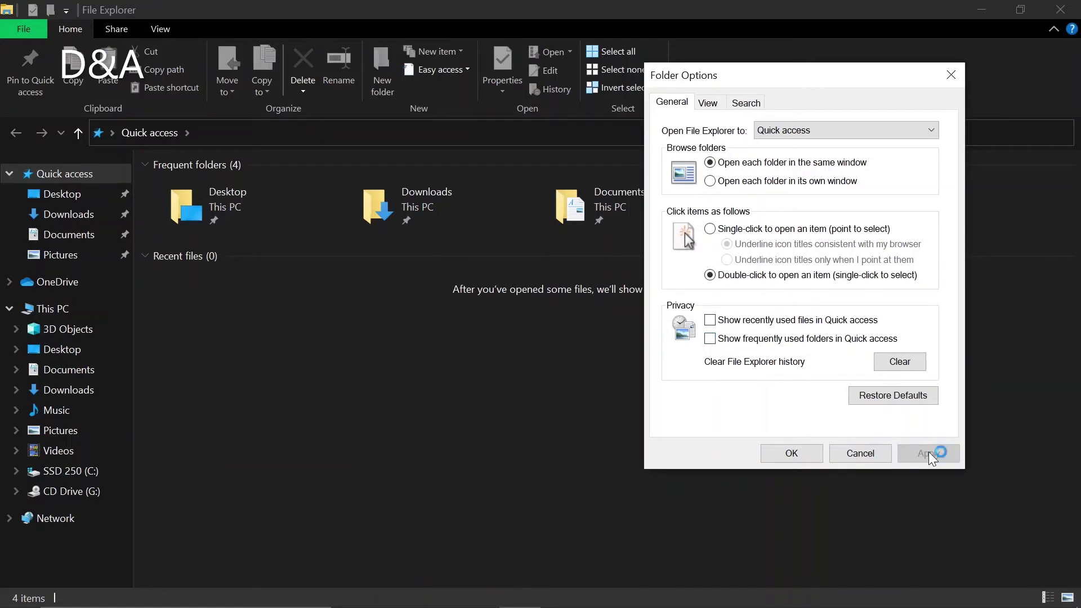
pyautogui.click(792, 453)
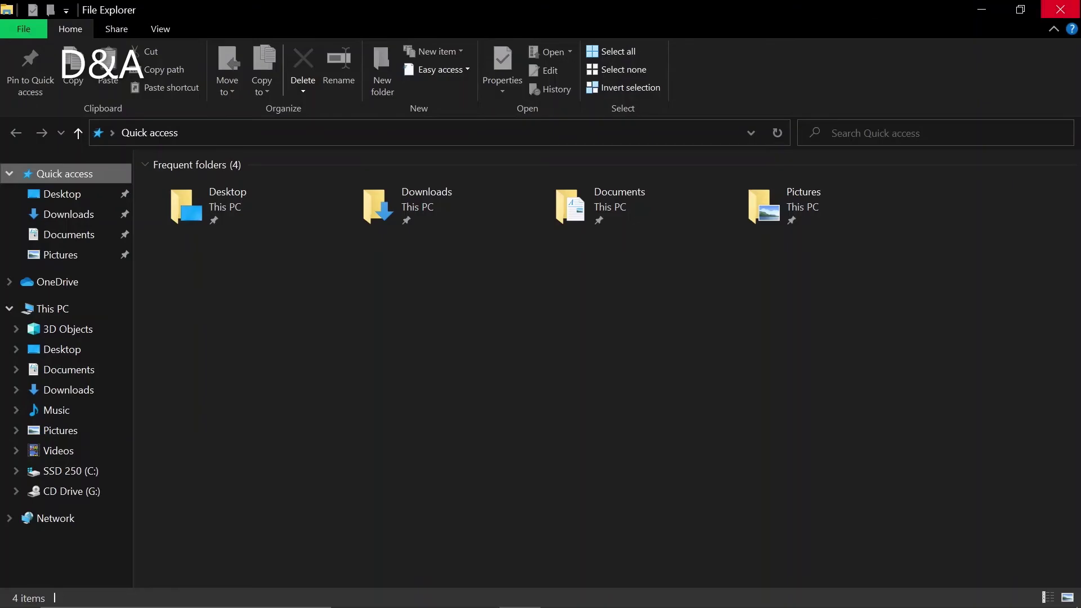
pyautogui.click(1060, 10)
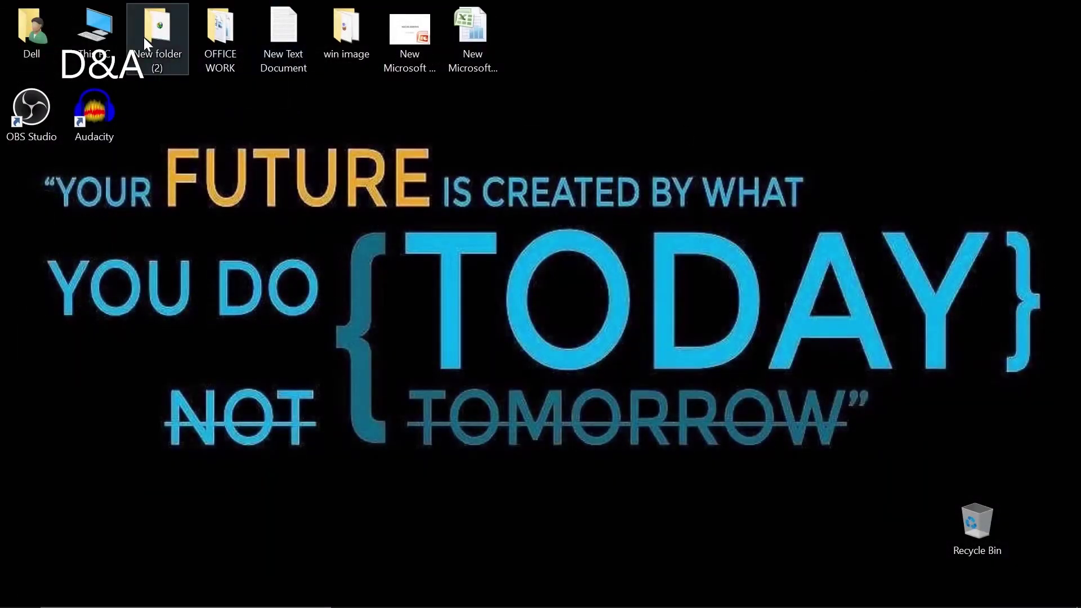
# Open the dome 1 image from the 1220 subfolder of the OFFICE WORK folder, and close the windows
pyautogui.moveTo(143, 37)
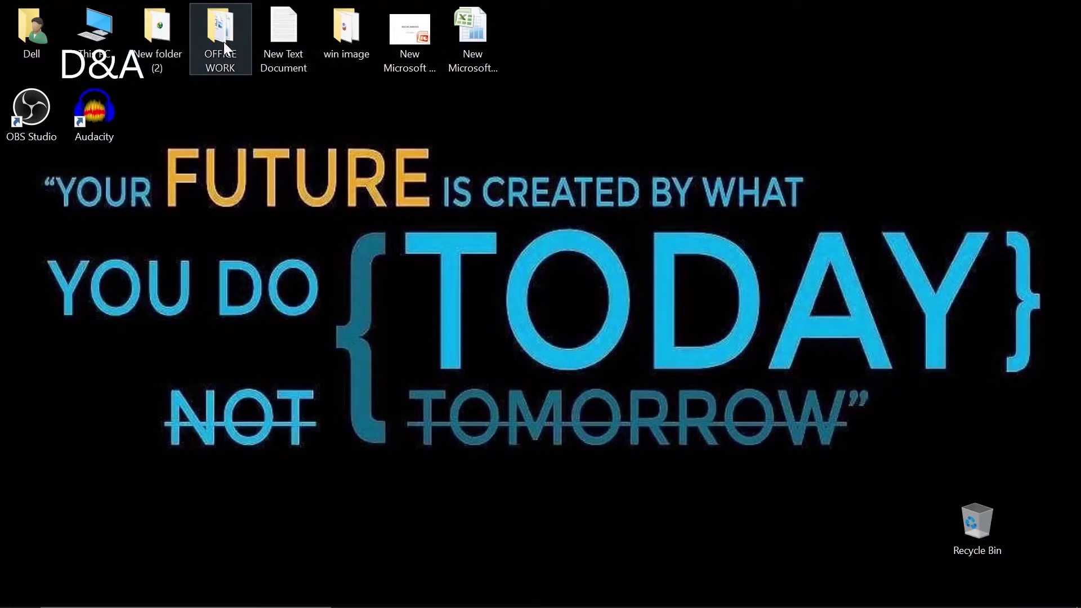
pyautogui.doubleClick(224, 42)
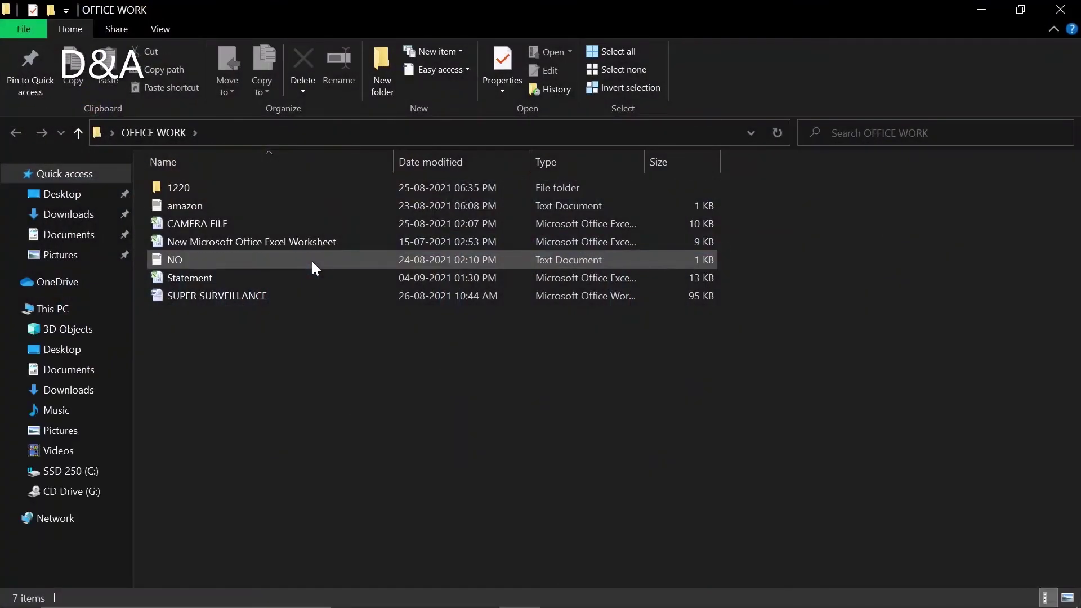
pyautogui.doubleClick(300, 195)
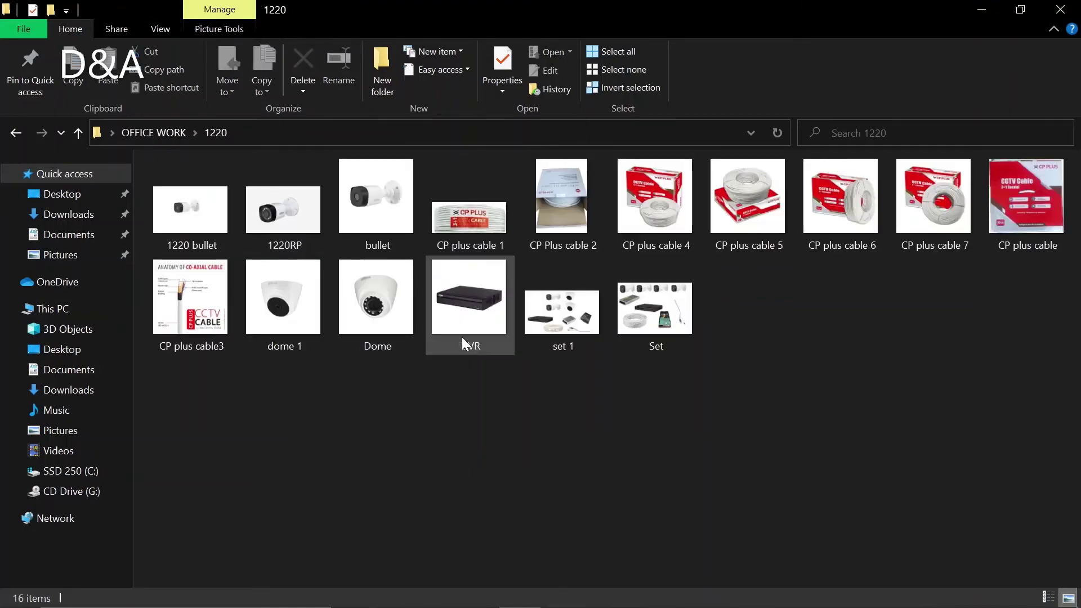
pyautogui.click(285, 290)
pyautogui.doubleClick(284, 288)
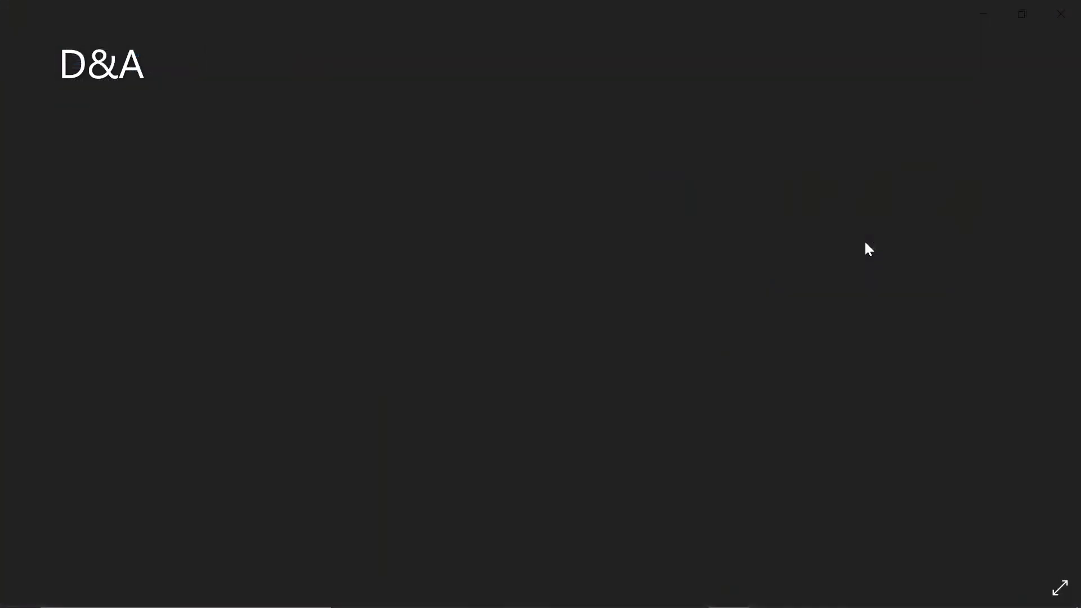
pyautogui.click(1072, 8)
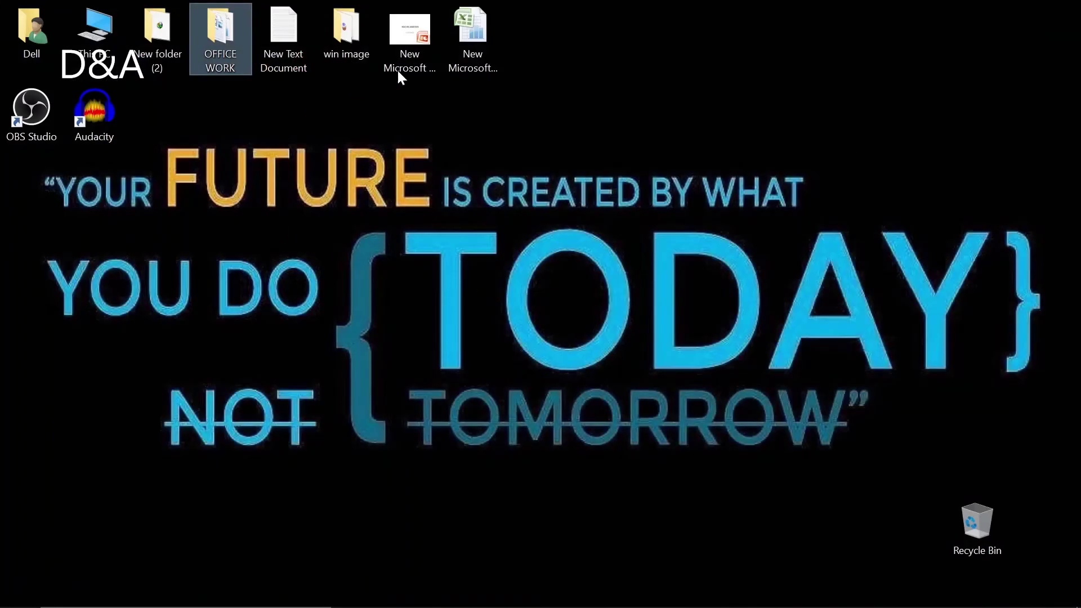
# Open and close the Excel worksheet and the PowerPoint presentation on the desktop, and refresh the desktop
pyautogui.doubleClick(465, 54)
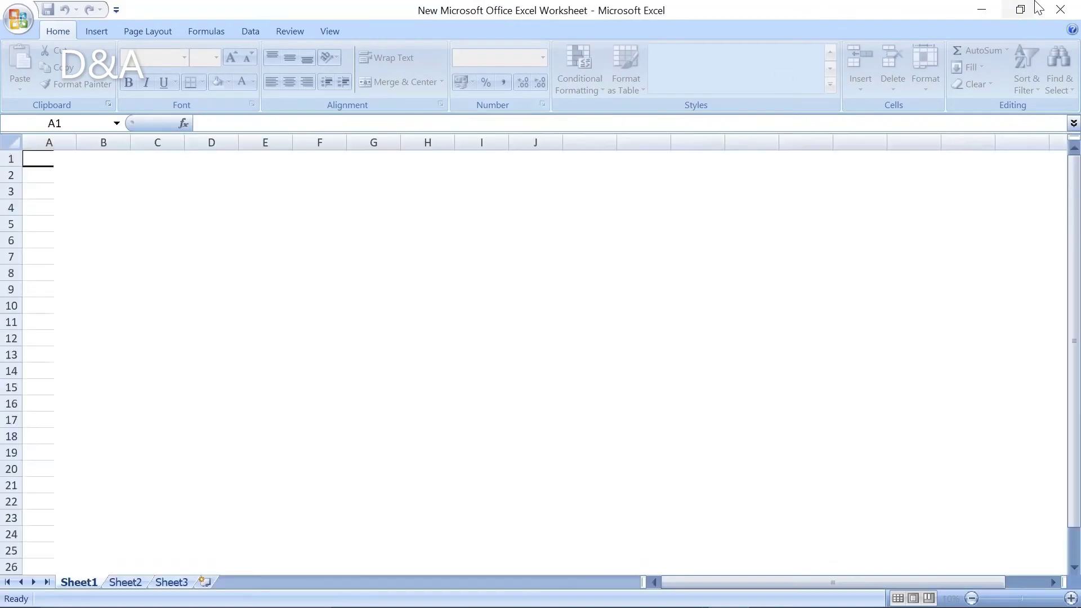
pyautogui.click(1061, 10)
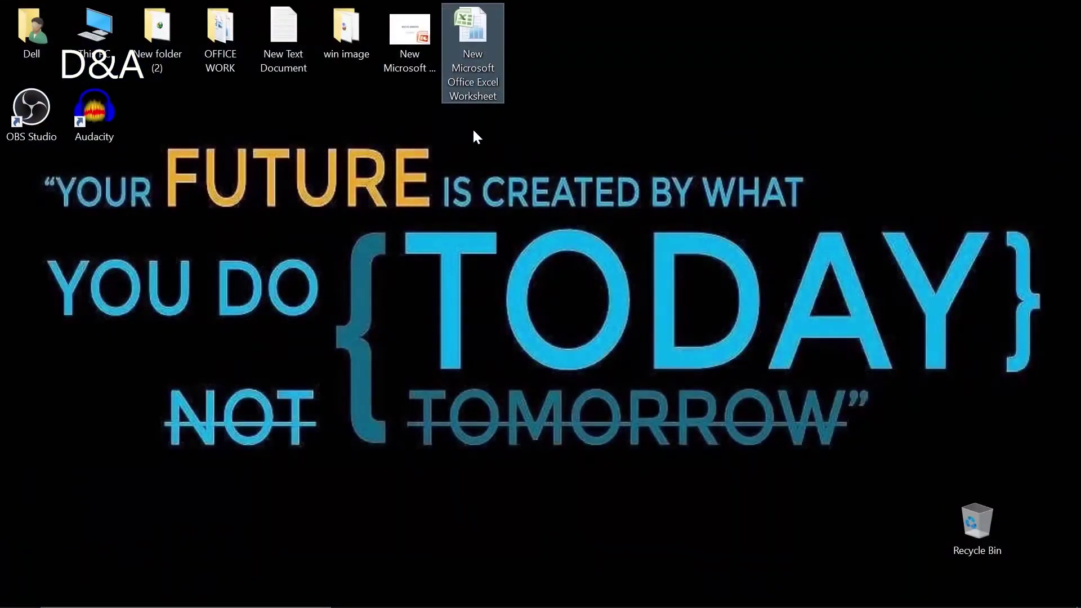
pyautogui.doubleClick(414, 44)
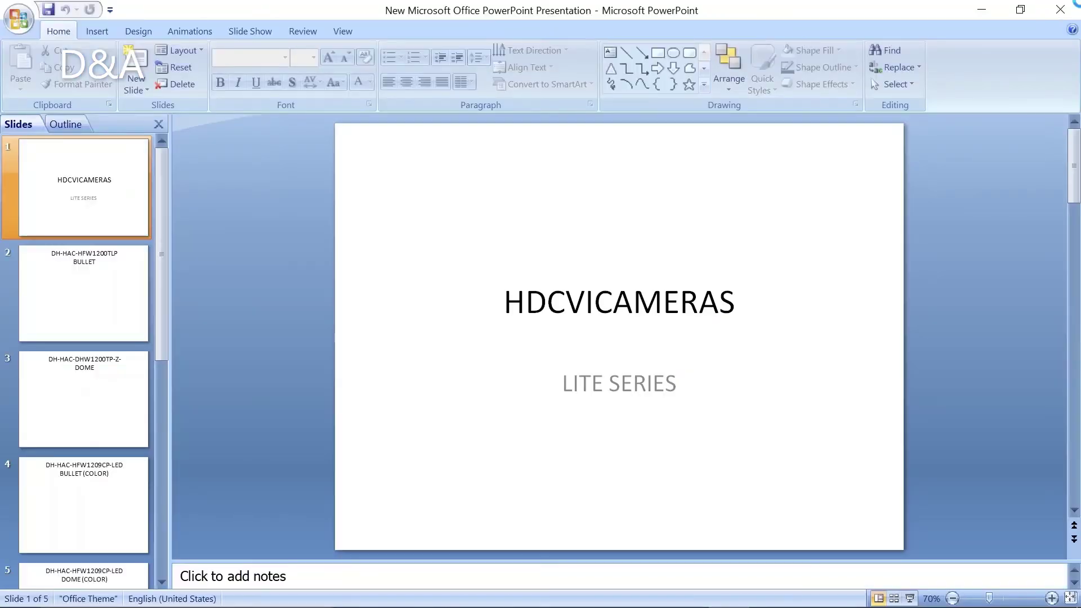
pyautogui.click(1079, 2)
pyautogui.rightClick(525, 179)
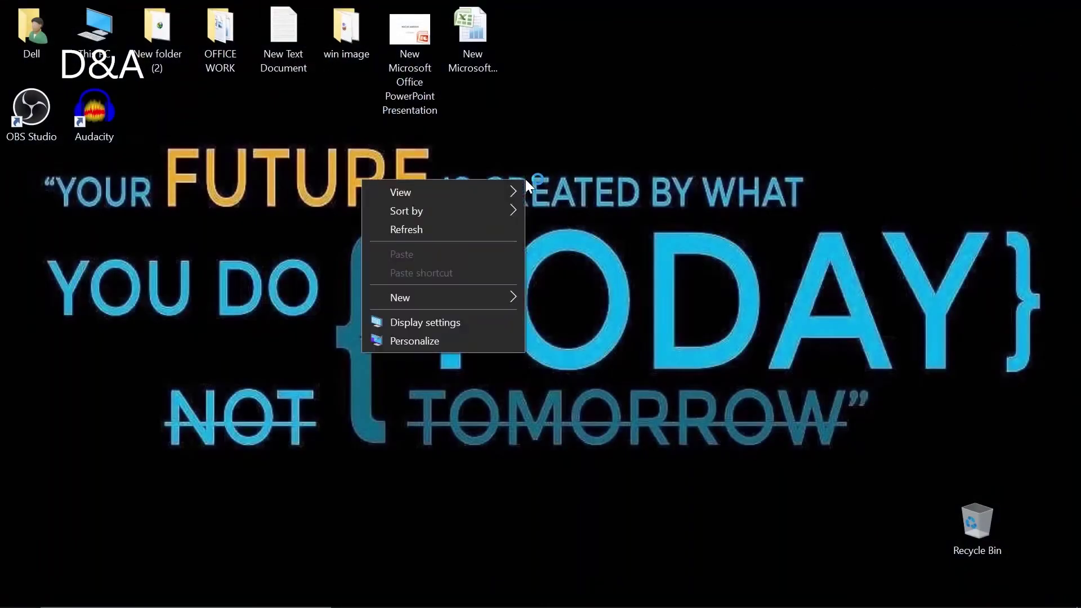
pyautogui.click(478, 225)
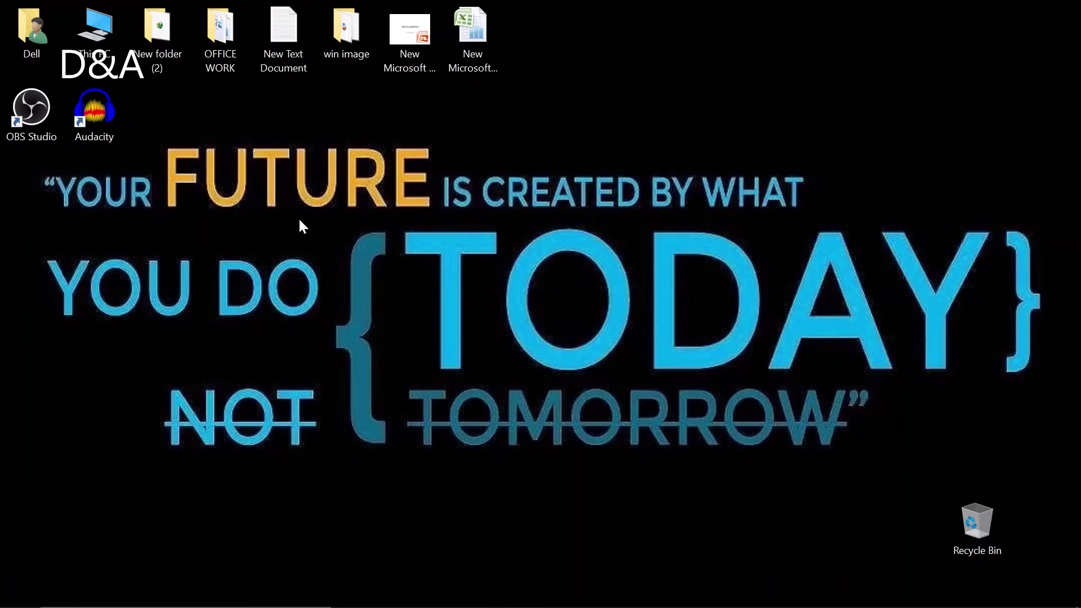
# Reopen File Explorer, turn showing recently used files and frequently used folders in Quick access back on, apply, and close it
pyautogui.moveTo(476, 605)
pyautogui.click(519, 592)
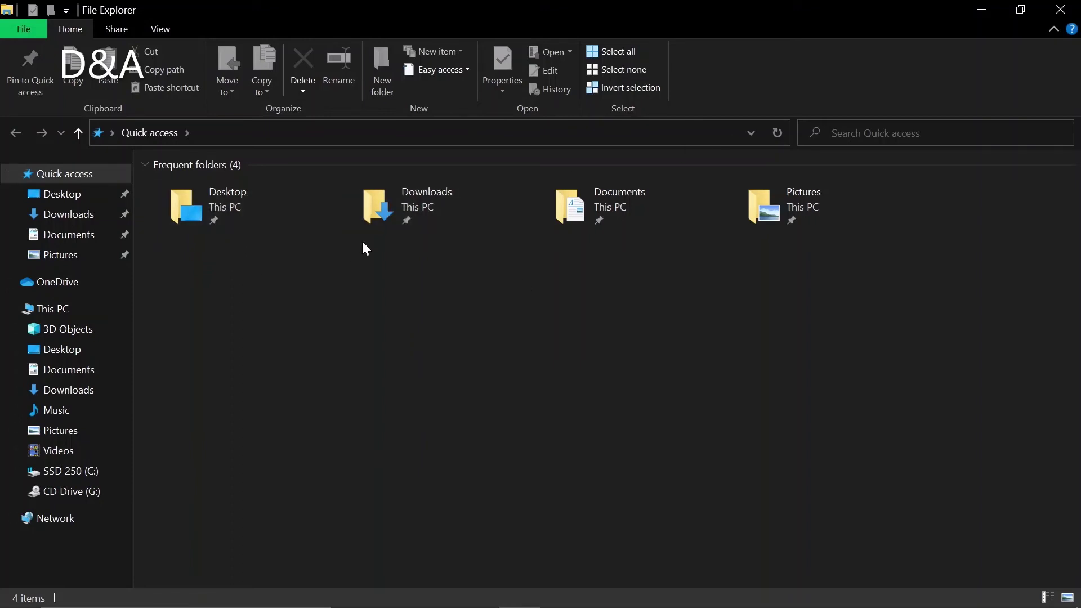
pyautogui.rightClick(55, 180)
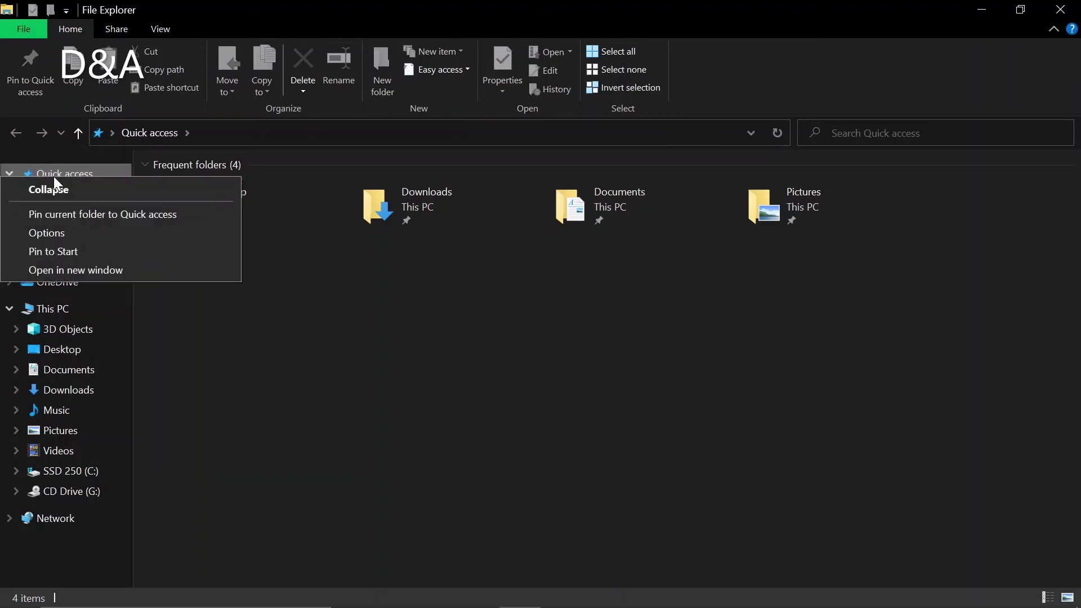
pyautogui.click(76, 233)
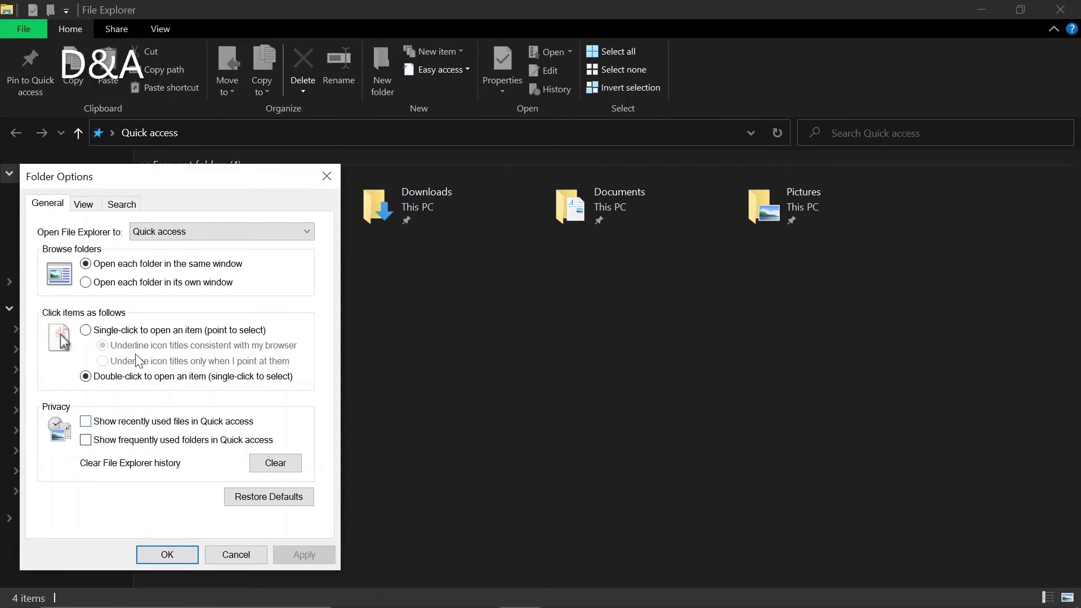
pyautogui.moveTo(161, 174); pyautogui.dragTo(754, 77)
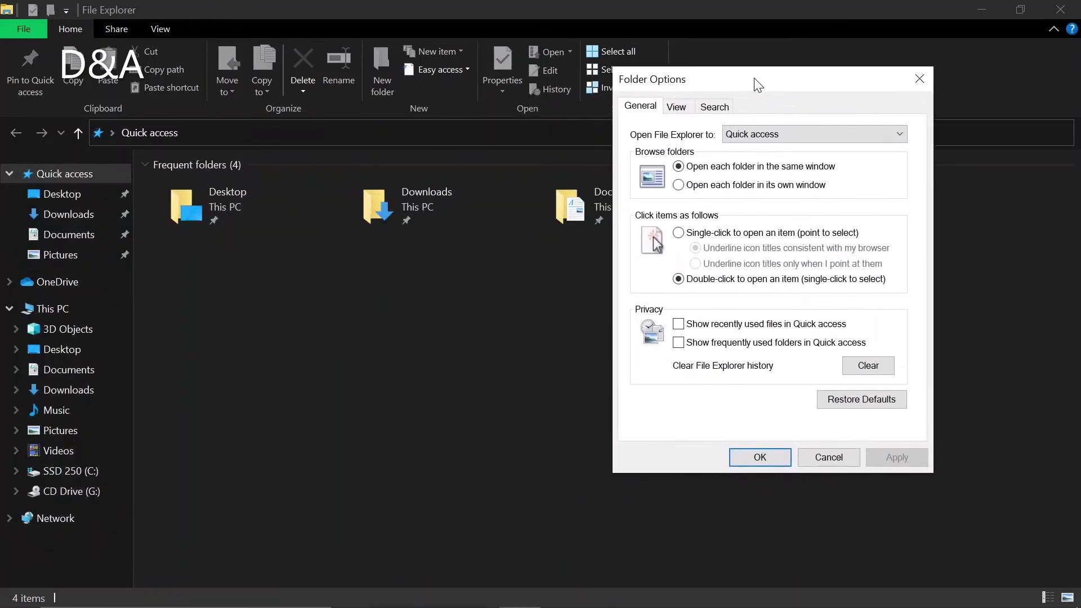
pyautogui.click(679, 326)
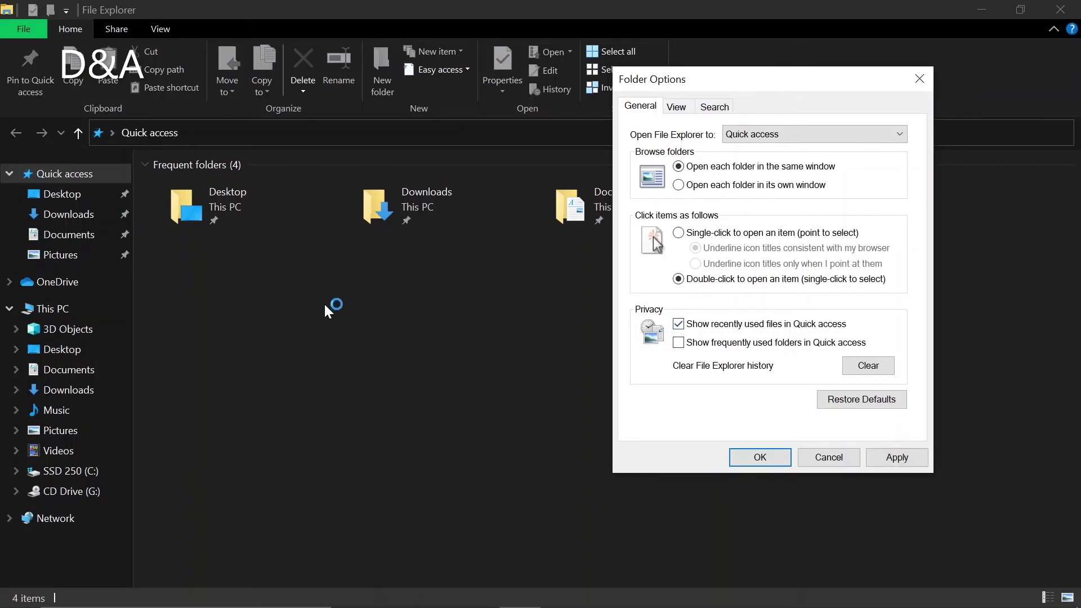
pyautogui.click(680, 344)
pyautogui.click(919, 458)
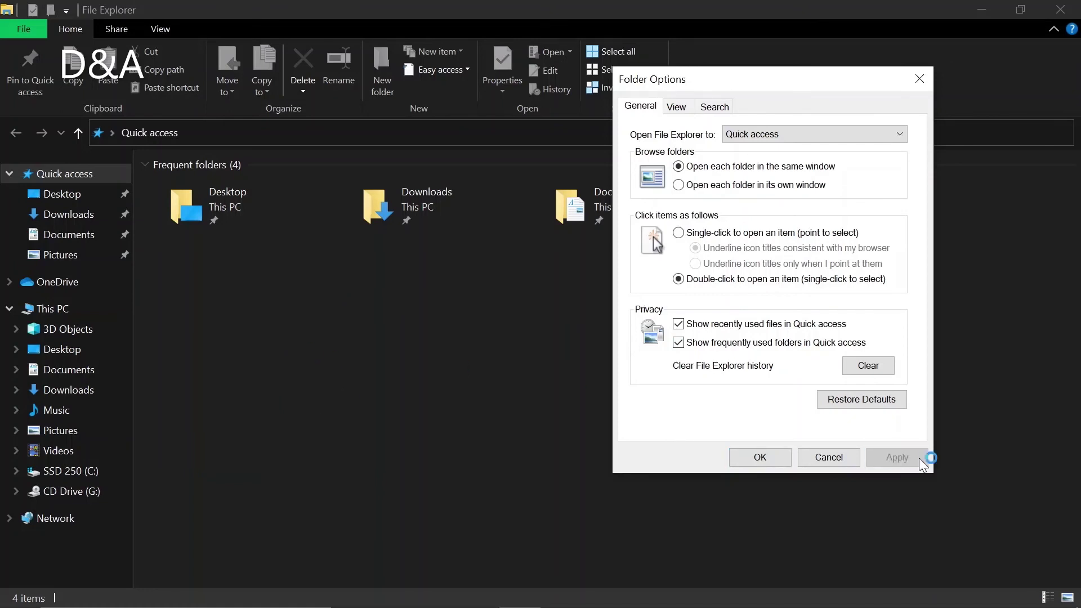
pyautogui.click(772, 458)
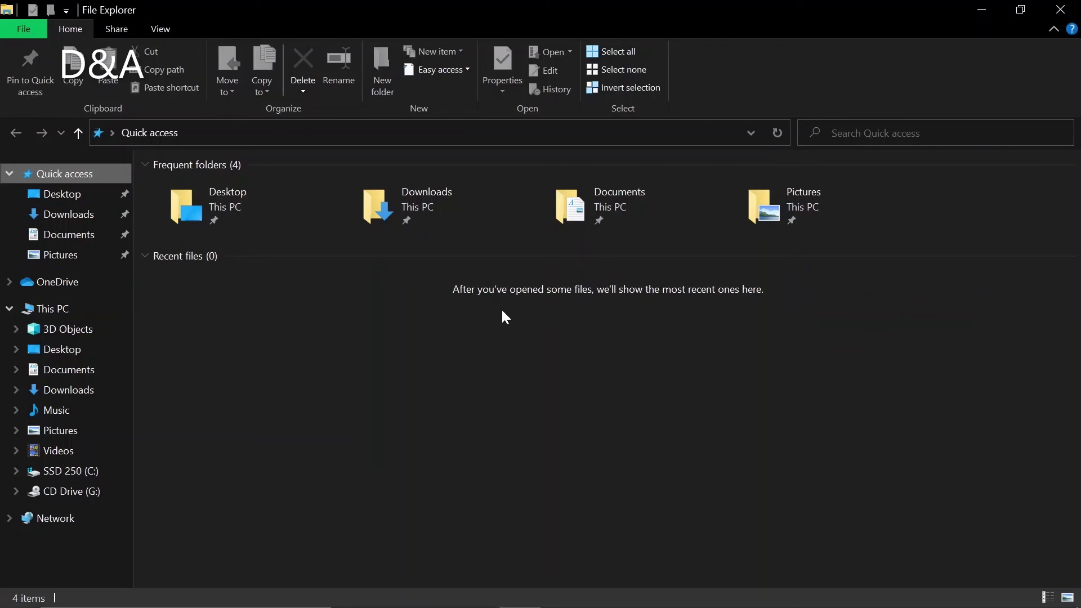
pyautogui.click(1060, 9)
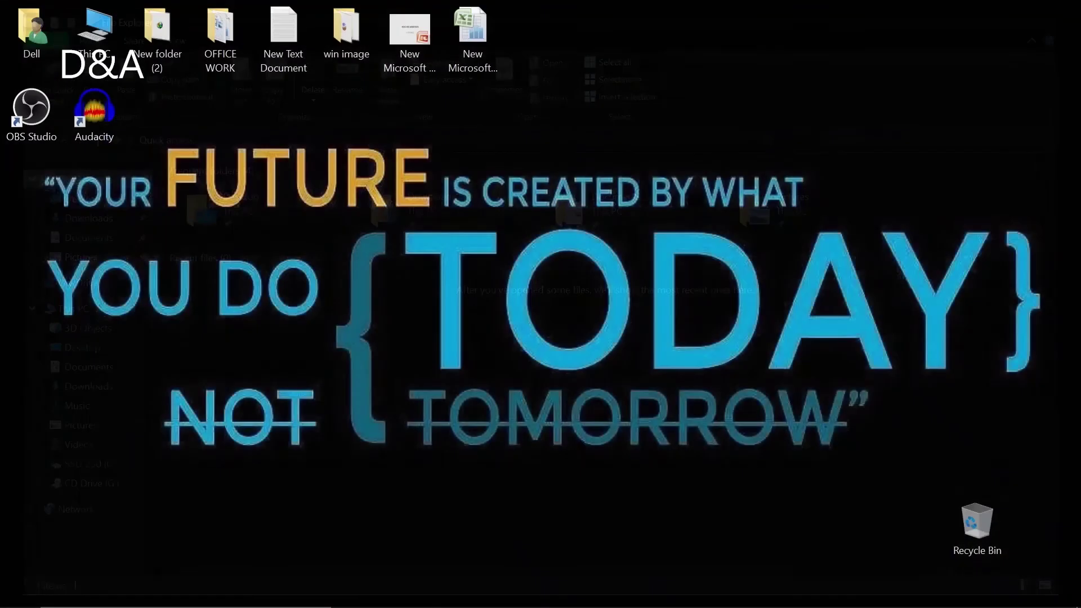
pyautogui.rightClick(571, 96)
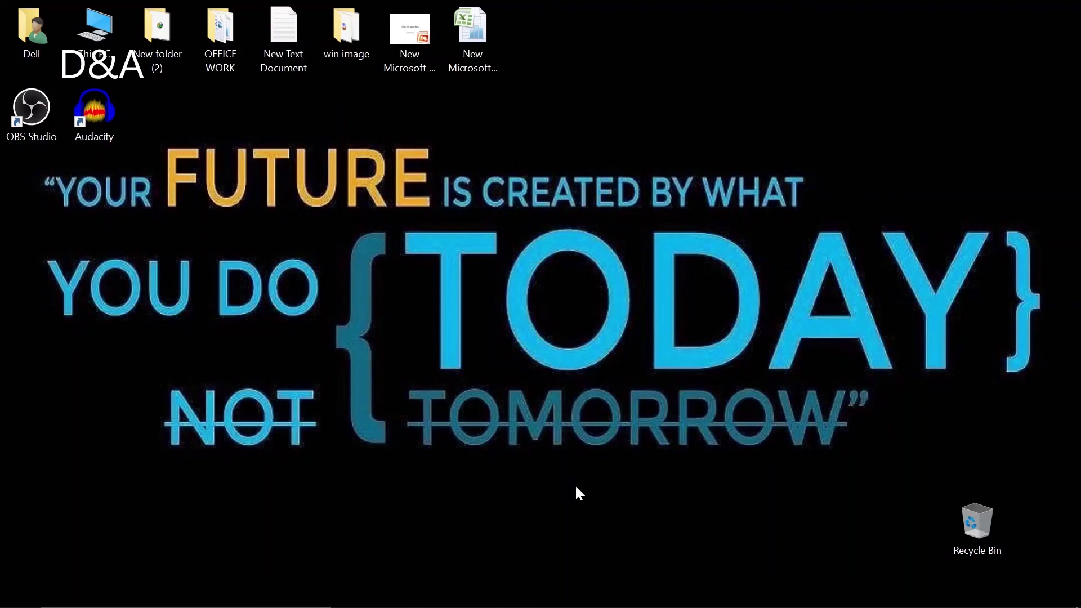
pyautogui.rightClick(615, 132)
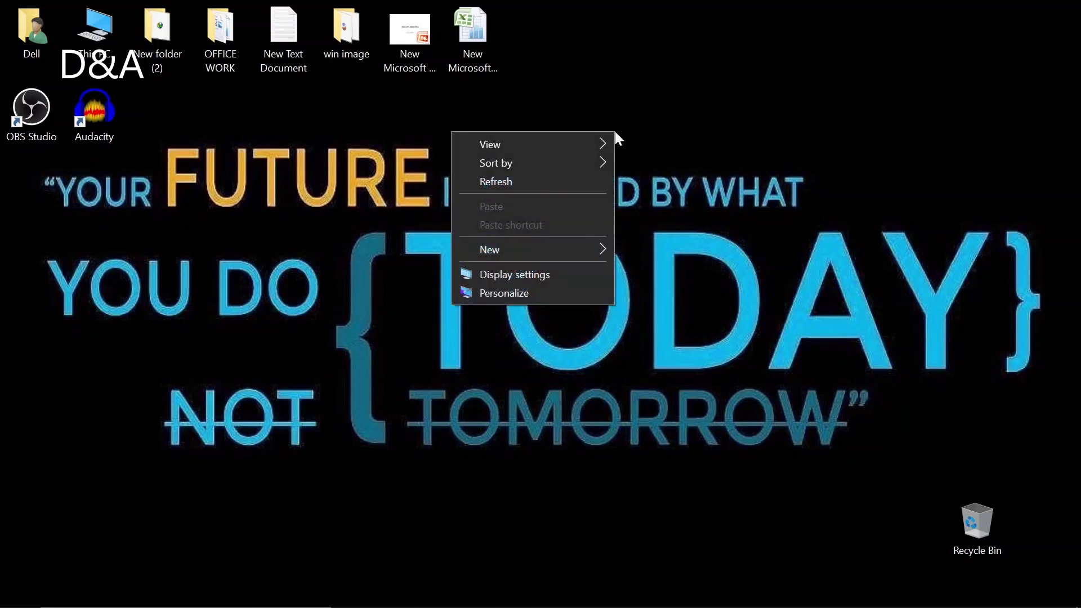